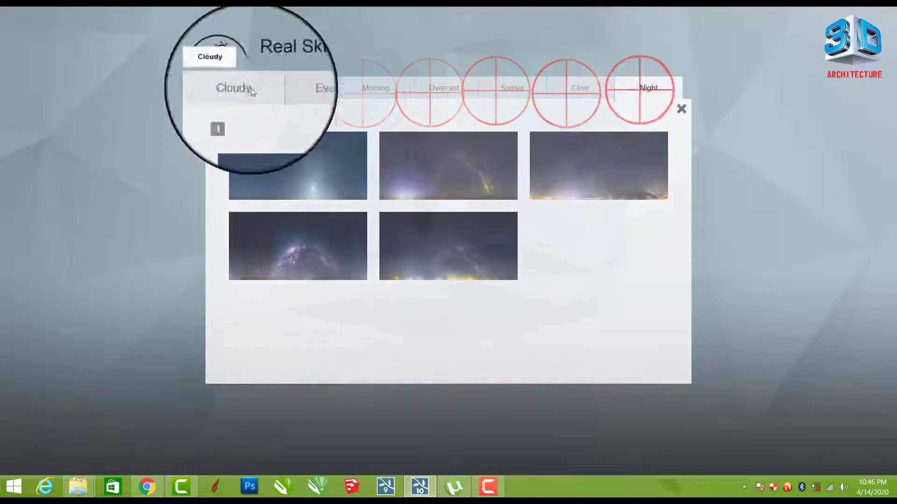
Apply the second sky in the Cloudy category of Real Skies and turn the sun direction toward the northwest.
left_click(239, 87)
left_click(425, 177)
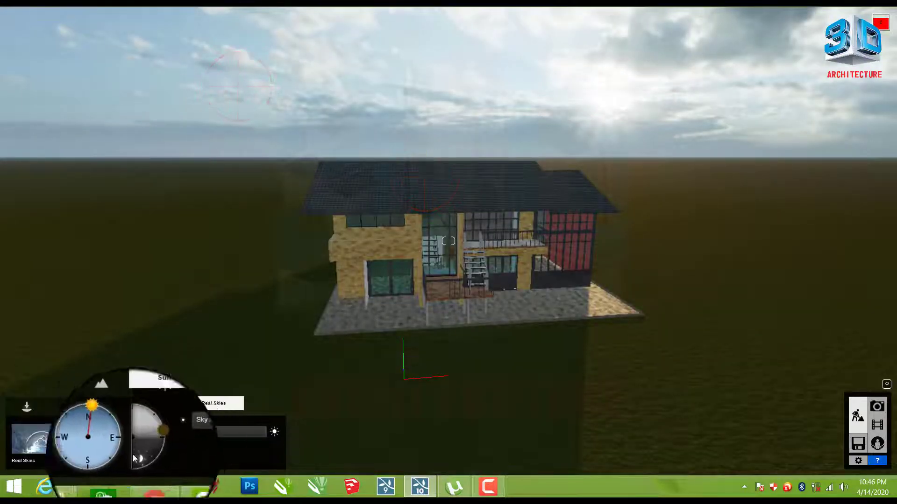
mouse_move(106, 424)
left_mouse_down()
mouse_move(114, 428)
mouse_move(94, 429)
left_mouse_up()
Browse the other Real Skies categories, from Evening through Night, and close the library without choosing a sky.
left_click(51, 438)
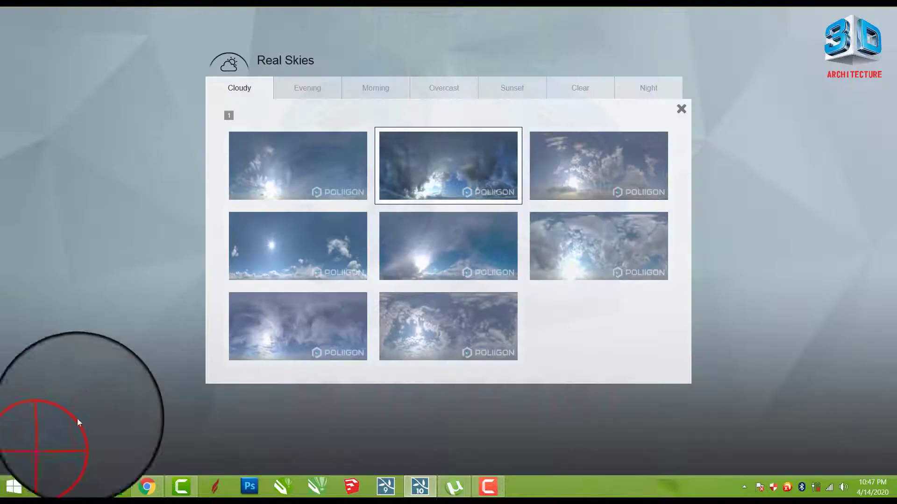
left_click(304, 94)
left_click(430, 92)
left_click(496, 89)
left_click(646, 92)
left_click(684, 111)
Disable Real Skies and adjust the sun height slightly.
left_click(58, 462)
mouse_move(151, 434)
left_mouse_down()
mouse_move(152, 450)
mouse_move(151, 432)
left_mouse_up()
Choose a different cloud preset for the standard sky and reduce the cloud amount.
left_click(47, 442)
left_click(305, 238)
left_click(218, 455)
left_click_drag(218, 455, 209, 455)
mouse_move(311, 252)
right_mouse_down()
mouse_move(319, 152)
mouse_move(318, 304)
mouse_move(312, 252)
right_mouse_up()
left_click_drag(214, 456, 193, 453)
Turn the sun direction toward the southwest and fine-tune the sun height.
left_click_drag(112, 461, 89, 460)
mouse_move(152, 433)
left_mouse_down()
mouse_move(150, 456)
mouse_move(151, 433)
left_mouse_up()
Re-enable Real Skies, try a different sky brightness and look over the Evening skies.
left_click(65, 461)
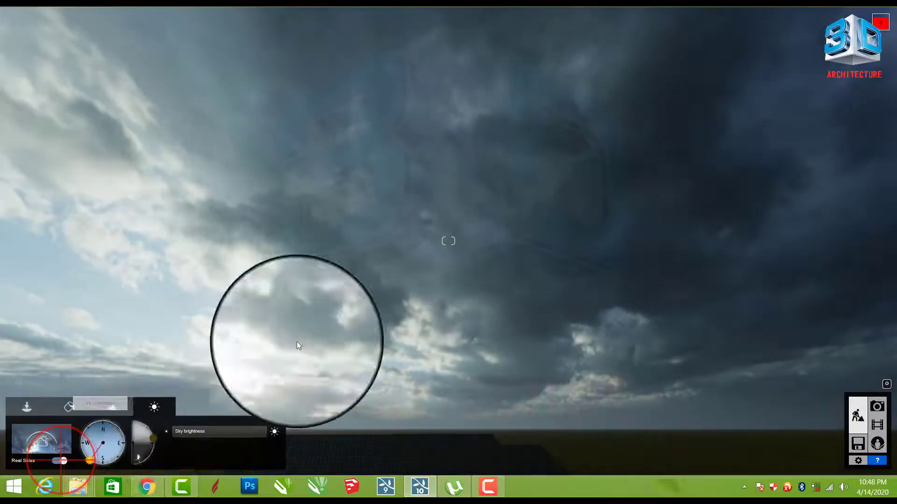
left_click_drag(271, 434, 254, 436)
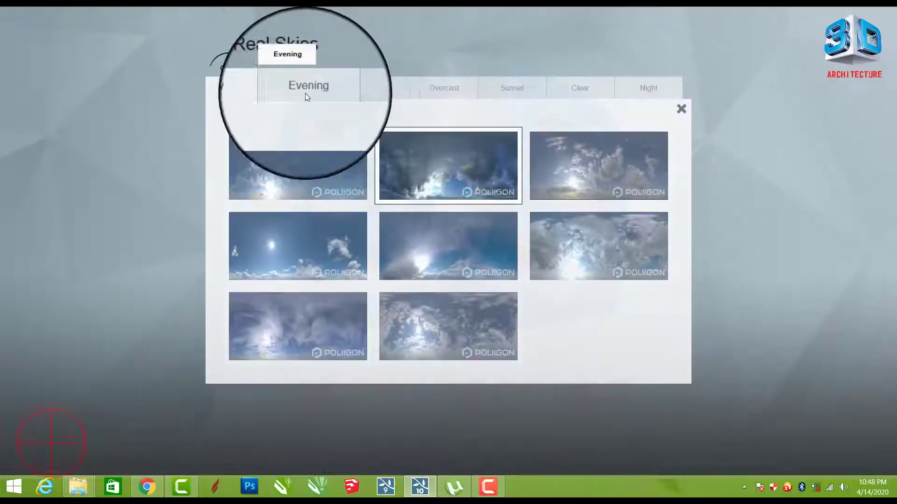
left_click(304, 92)
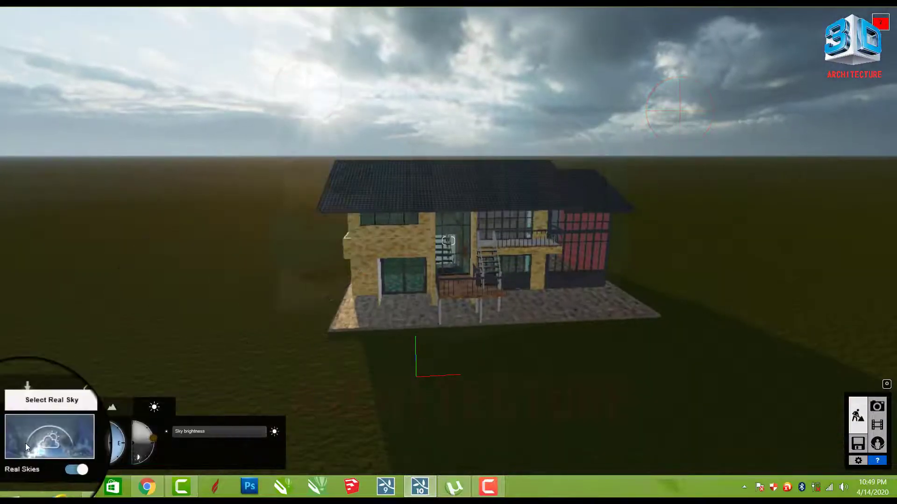
Disable Real Skies and reposition the sun toward the north at a low height.
left_click(55, 462)
left_click_drag(100, 445, 108, 422)
mouse_move(147, 434)
left_mouse_down()
mouse_move(136, 455)
mouse_move(153, 455)
mouse_move(152, 438)
left_mouse_up()
Raise the sun brightness to its maximum and adjust the cloud amount.
left_click_drag(254, 429, 267, 431)
left_click_drag(196, 454, 239, 454)
left_click_drag(240, 455, 230, 455)
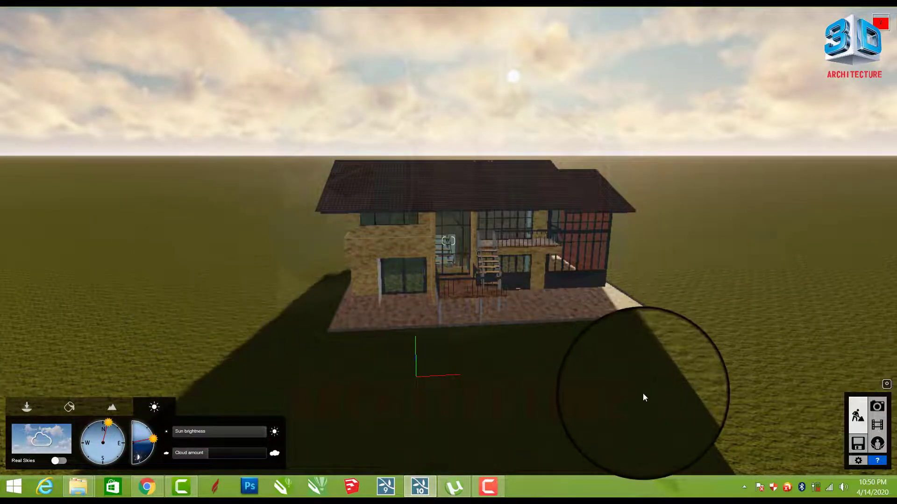
left_click(34, 407)
left_click(70, 407)
left_click(109, 408)
left_click(36, 408)
left_click(158, 409)
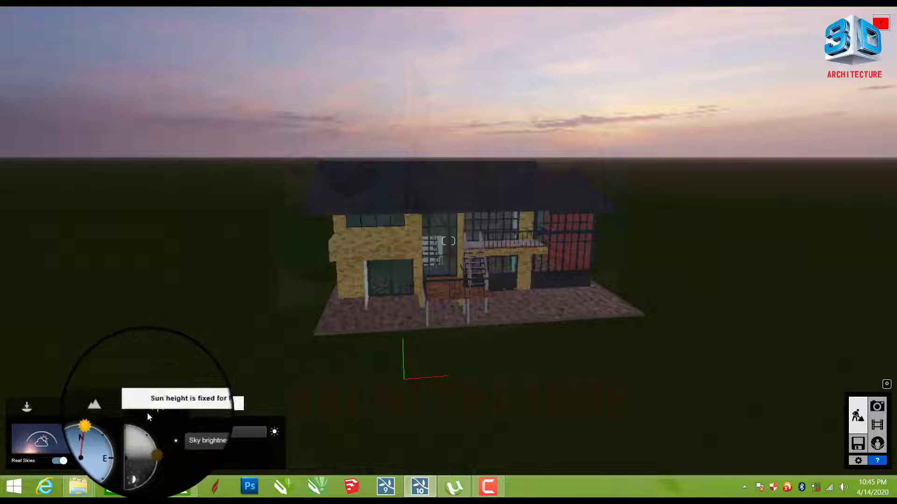
left_click(34, 404)
left_click(68, 408)
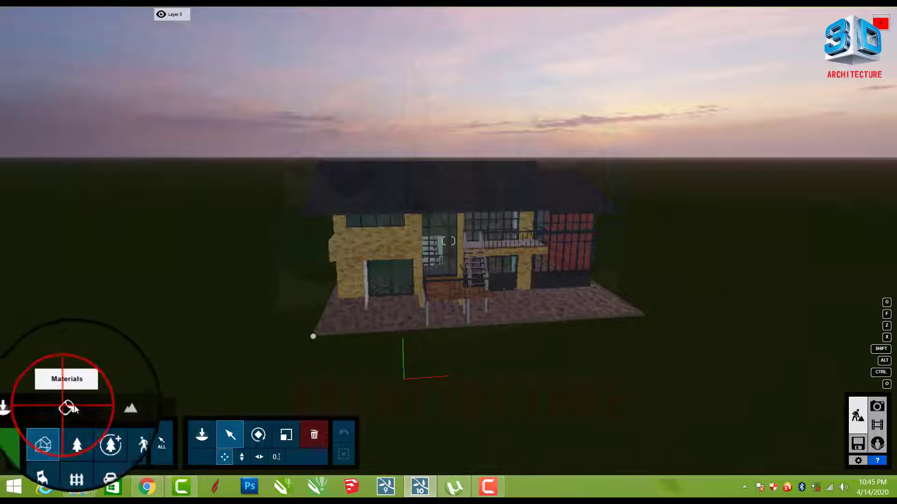
left_click(111, 408)
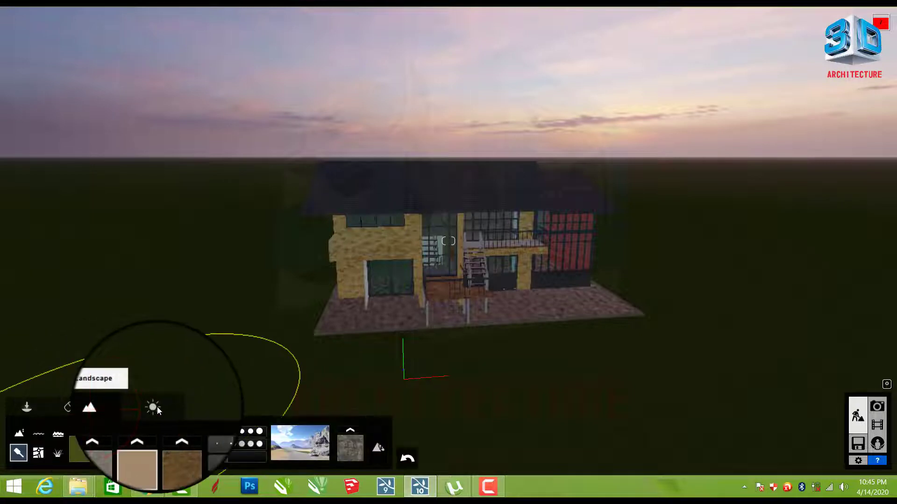
left_click(153, 407)
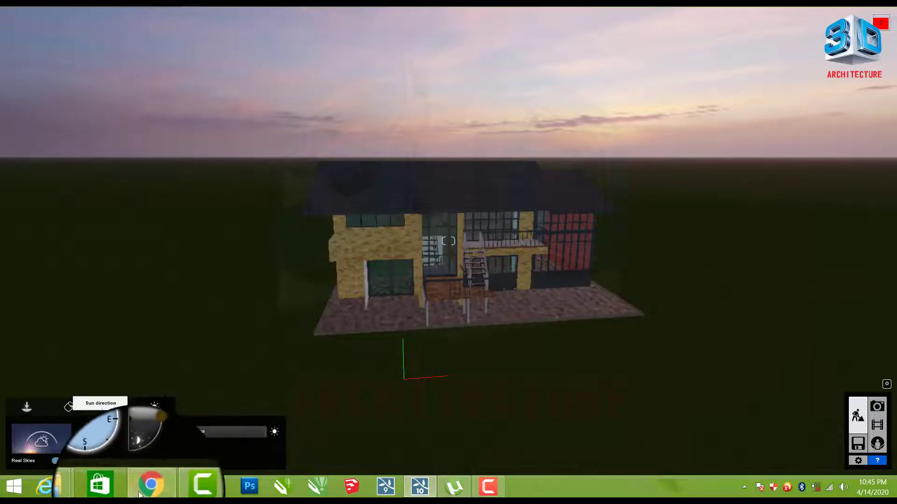
Switch to YouTube in Chrome, subscribe to the 3d Architecture channel and set its notifications to All.
left_click(141, 493)
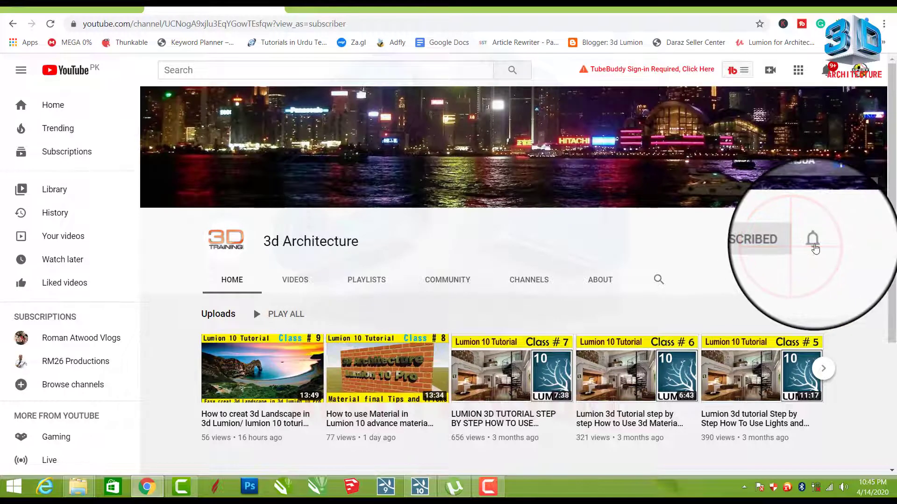
left_click(811, 237)
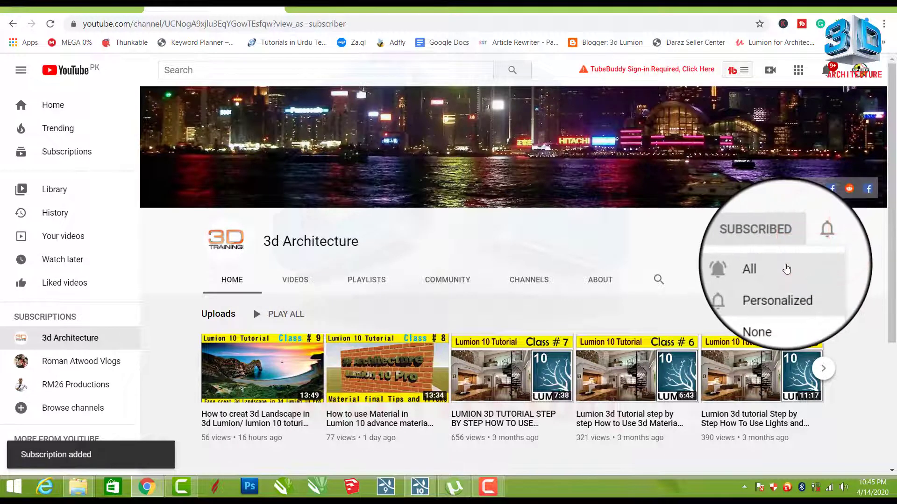
left_click(787, 269)
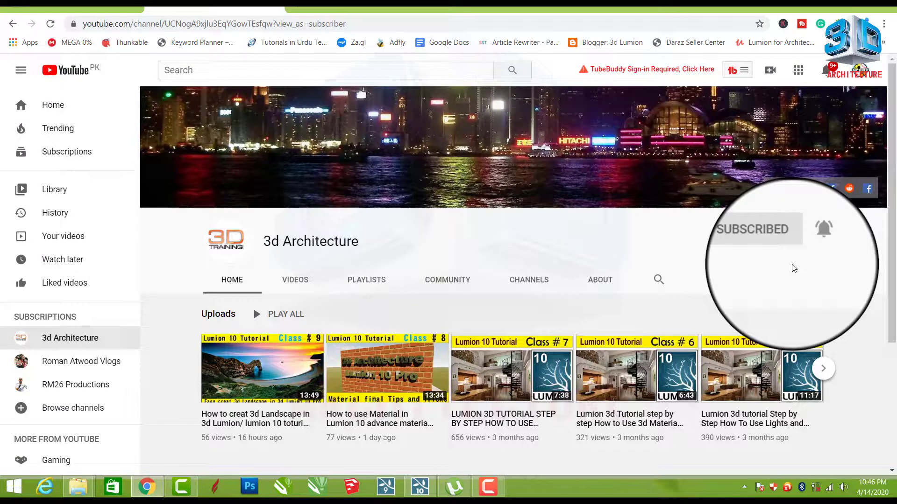
scroll(292, 350, "down", 1)
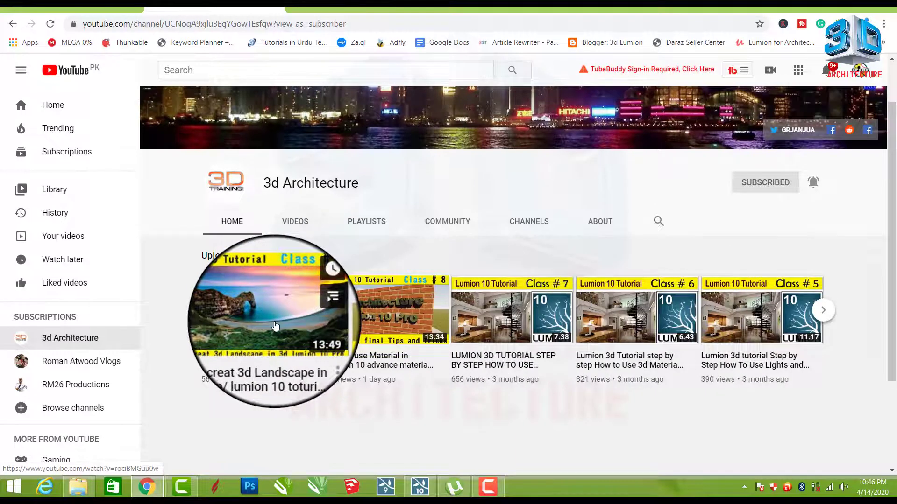
scroll(275, 329, "up", 1)
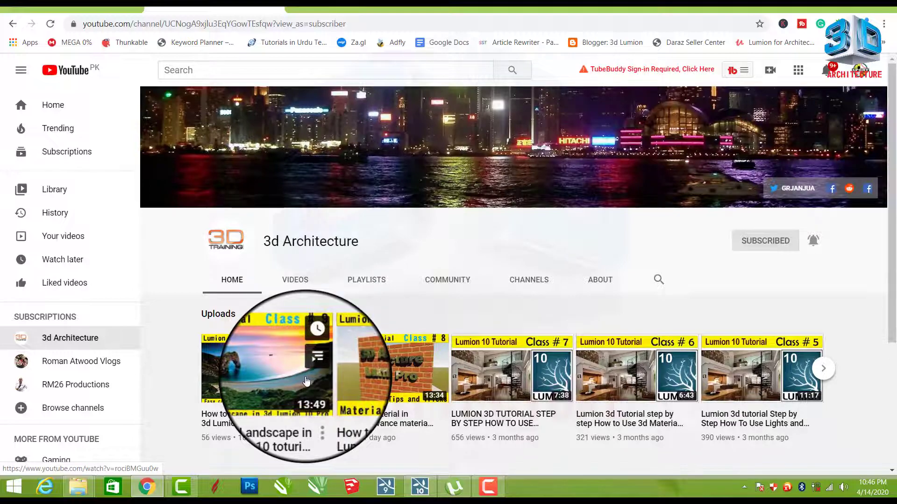
Switch back to Lumion and examine the Cloudy, Evening, Morning, Overcast, Sunset, Clear and Night categories of Real Skies.
left_click(420, 487)
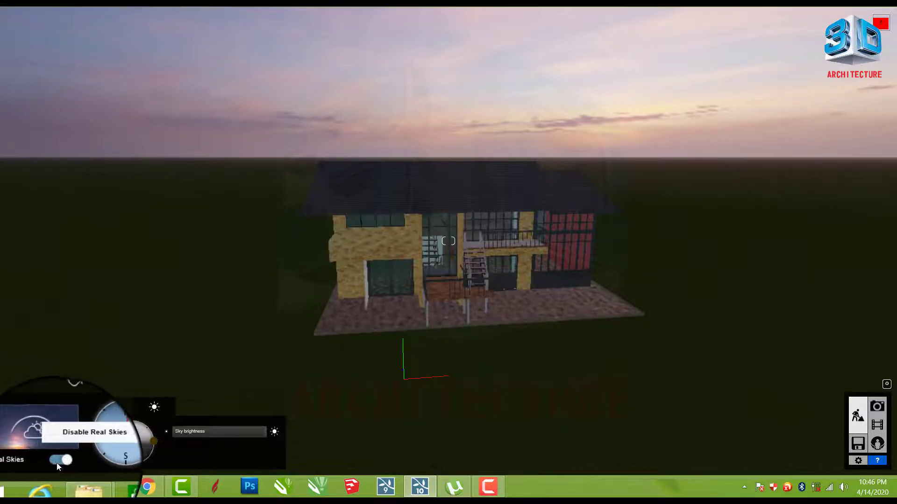
left_click(35, 442)
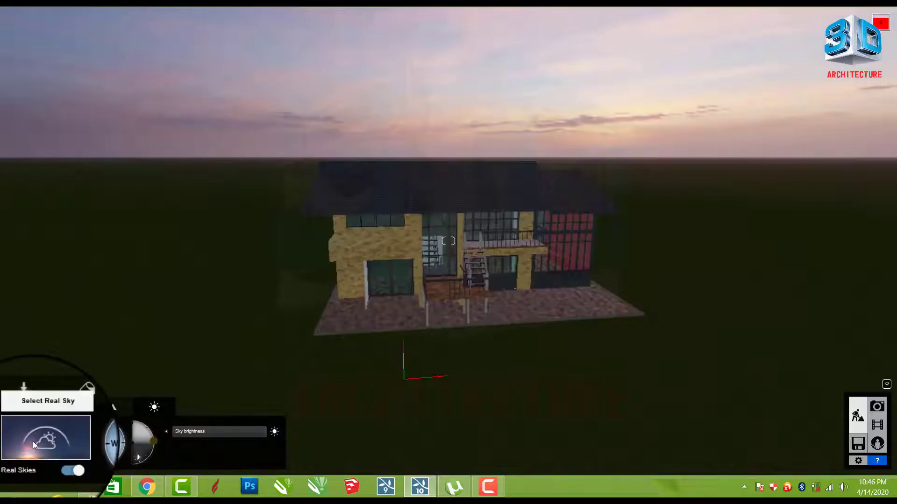
left_click(33, 441)
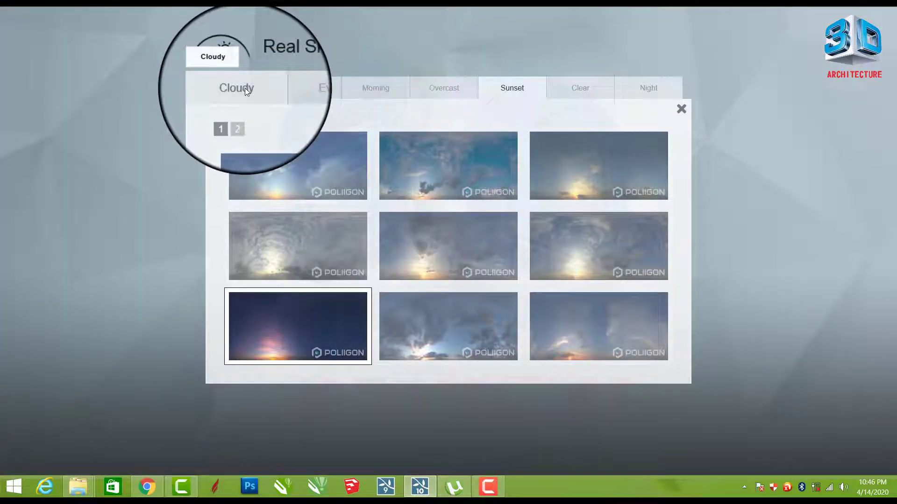
left_click(245, 88)
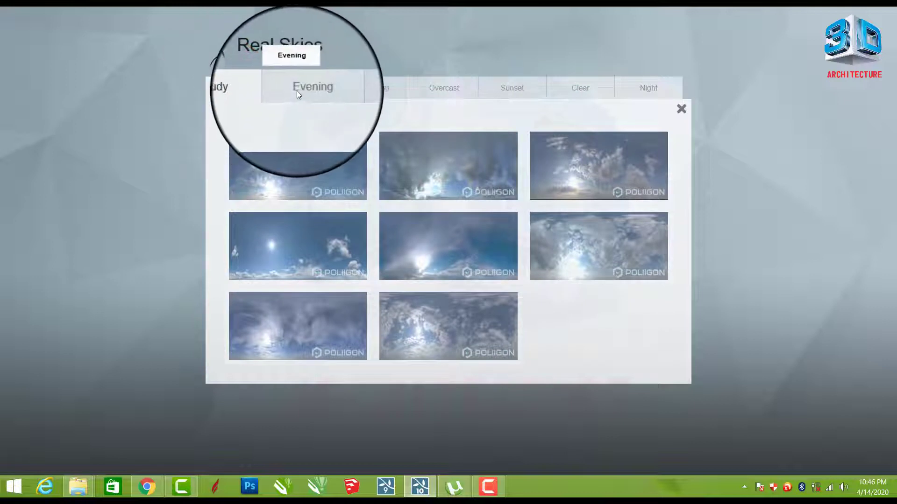
left_click(297, 91)
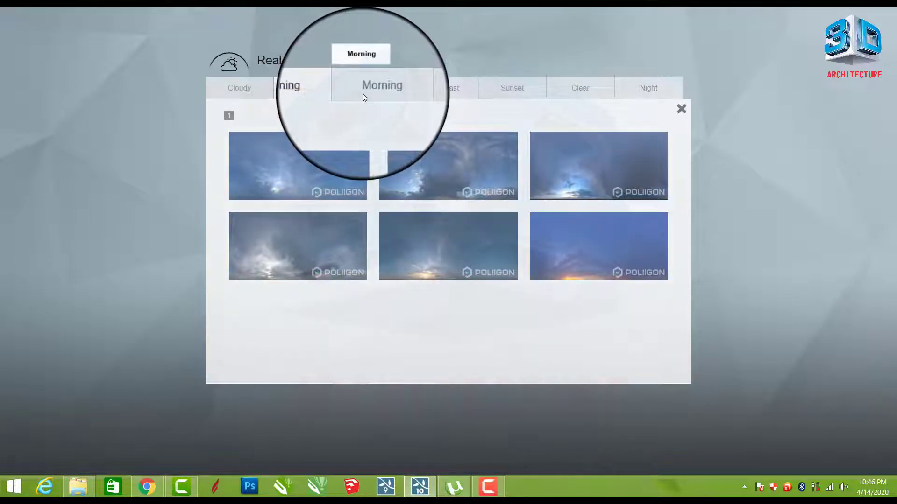
left_click(362, 93)
left_click(430, 92)
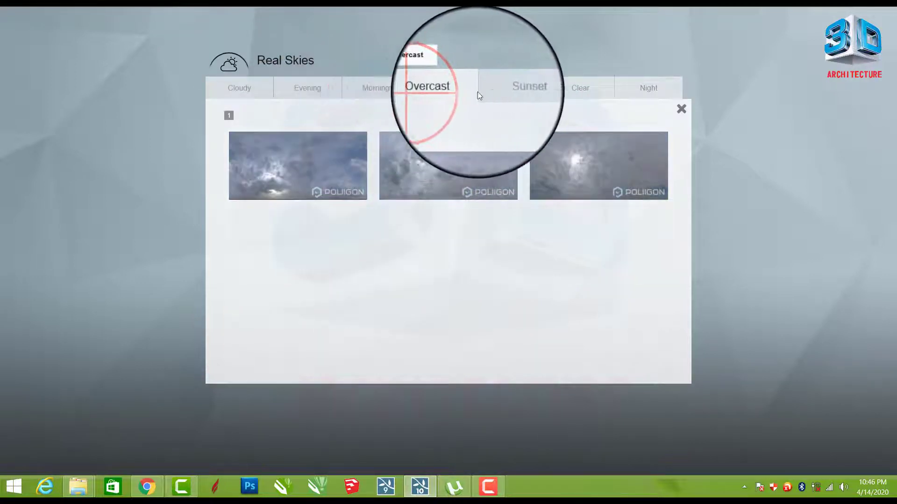
left_click(495, 91)
left_click(566, 93)
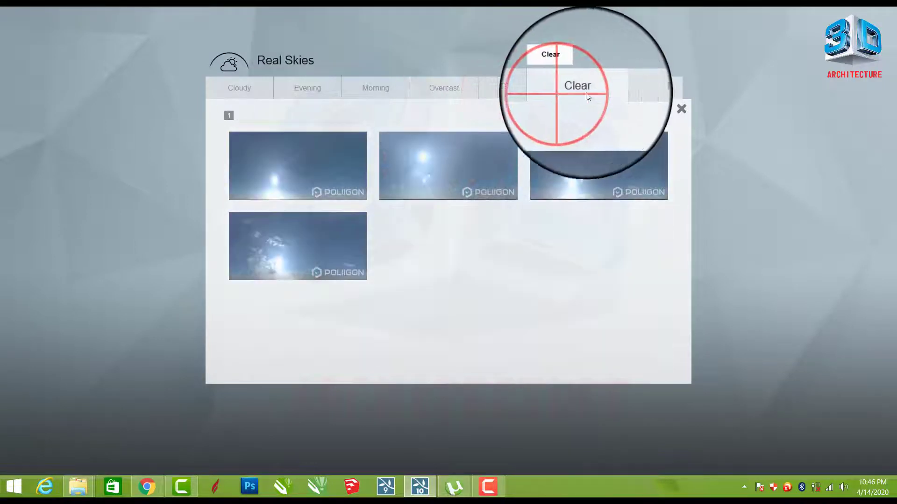
left_click(640, 90)
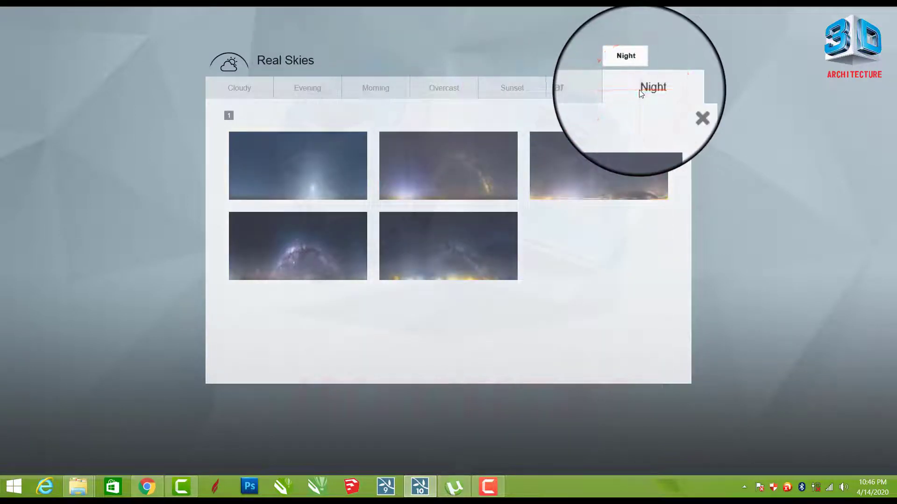
Replace the sunset sky with the second Cloudy Real Sky and rotate the sun direction toward the northwest.
left_click(237, 87)
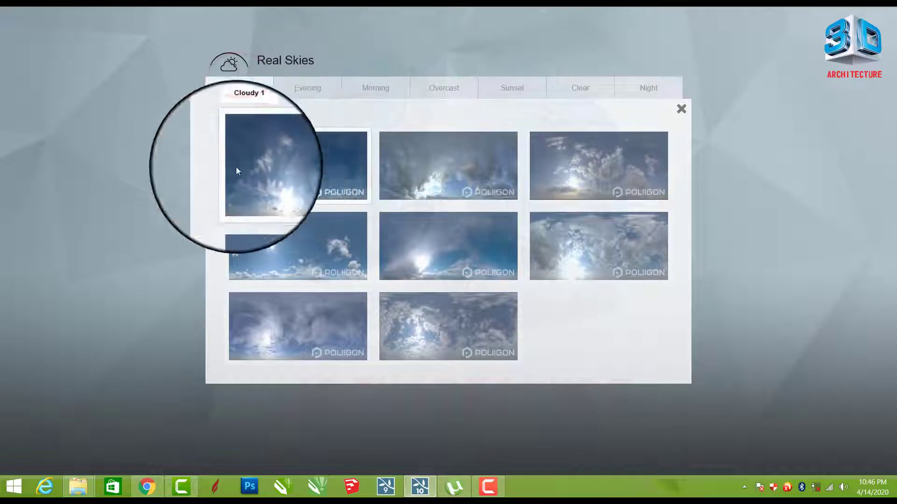
left_click(425, 180)
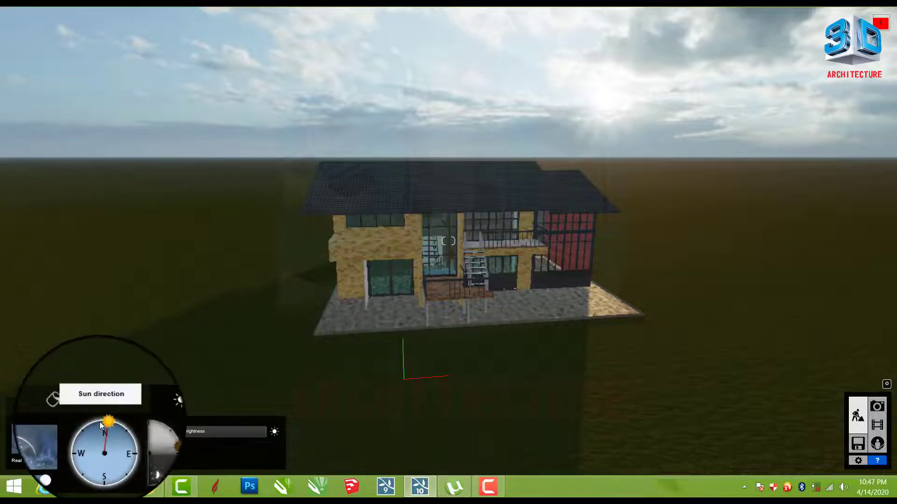
left_click(105, 423)
mouse_move(106, 423)
left_mouse_down()
mouse_move(118, 442)
mouse_move(96, 460)
mouse_move(85, 445)
mouse_move(96, 432)
left_mouse_up()
Look through the Evening, Morning, Overcast, Sunset, Clear and Night Real Skies and close the library, keeping the current sky.
left_click(52, 443)
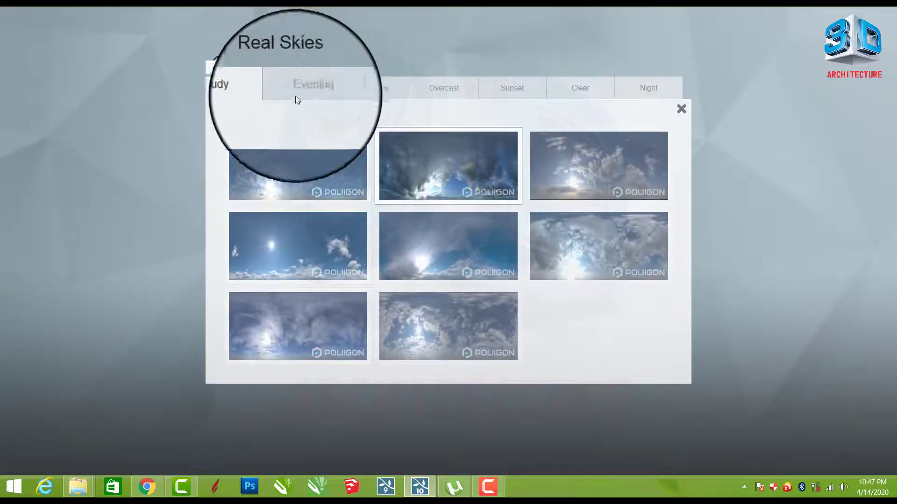
left_click(310, 89)
left_click(365, 89)
left_click(432, 90)
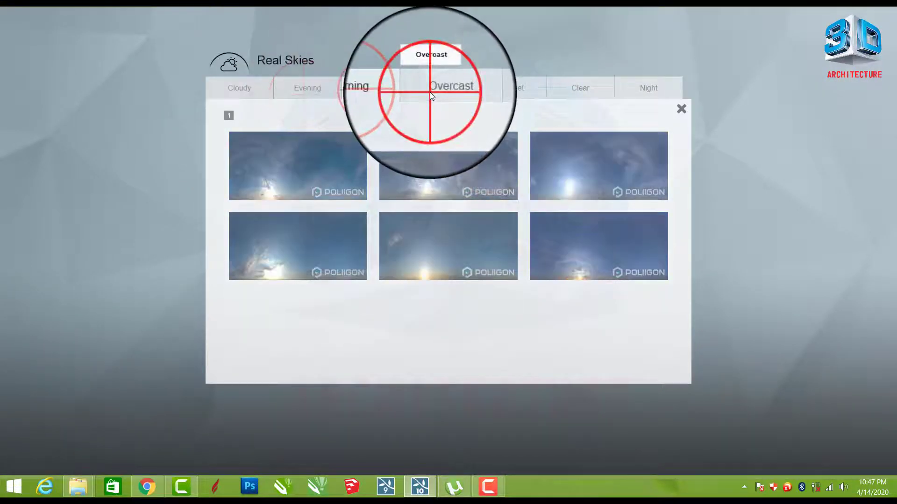
left_click(495, 88)
left_click(563, 89)
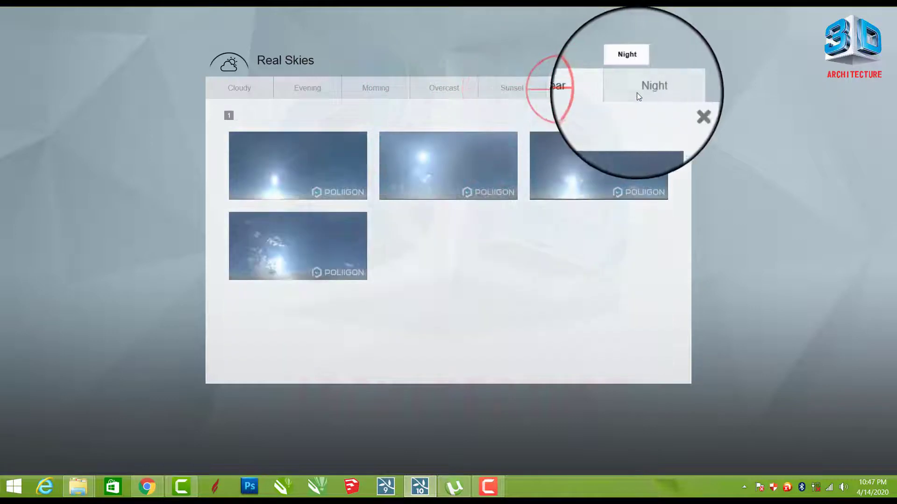
left_click(639, 89)
left_click(681, 109)
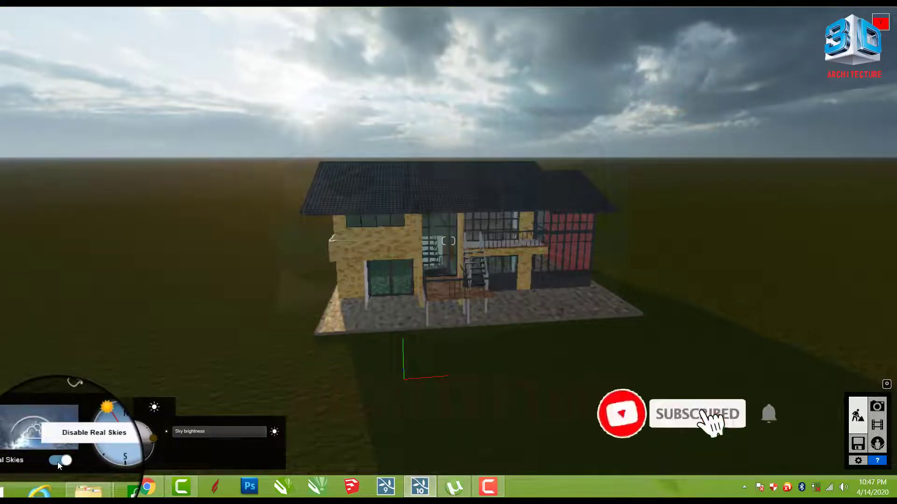
Disable Real Skies, lower the sun to just below the horizon and turn its direction toward the southeast.
left_click(60, 461)
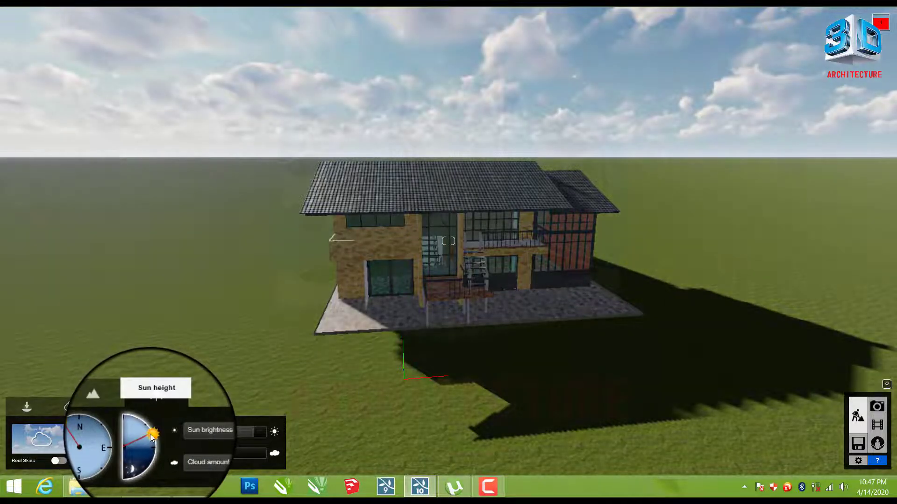
left_click(150, 437)
left_click_drag(150, 437, 151, 447)
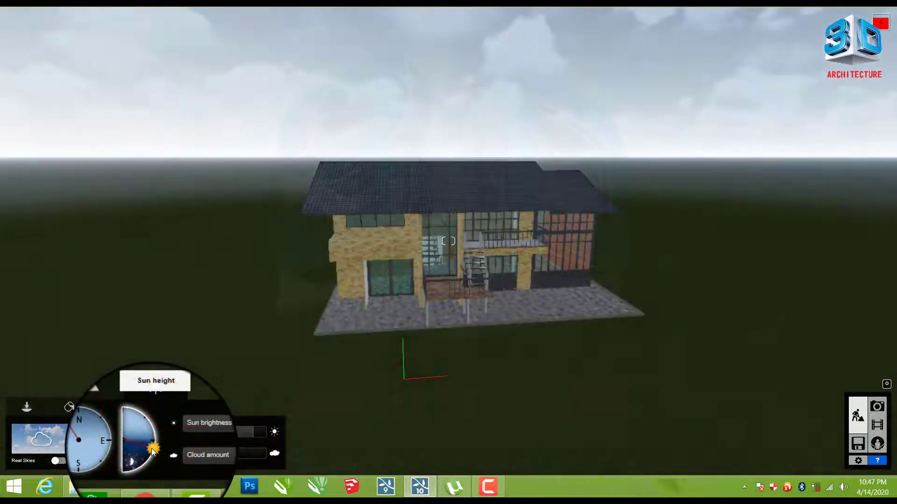
mouse_move(92, 425)
left_mouse_down()
mouse_move(120, 438)
mouse_move(113, 454)
left_mouse_up()
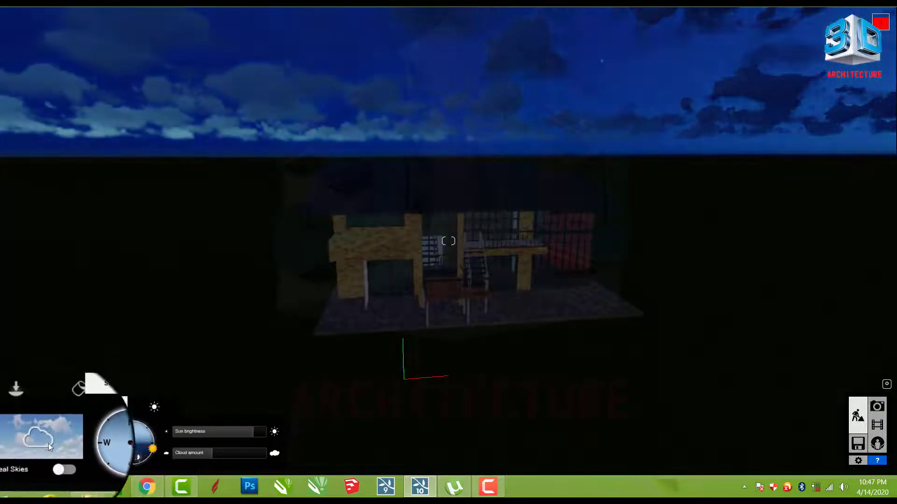
Select another cloud preset and set the cloud amount to 0.9.
left_click(47, 442)
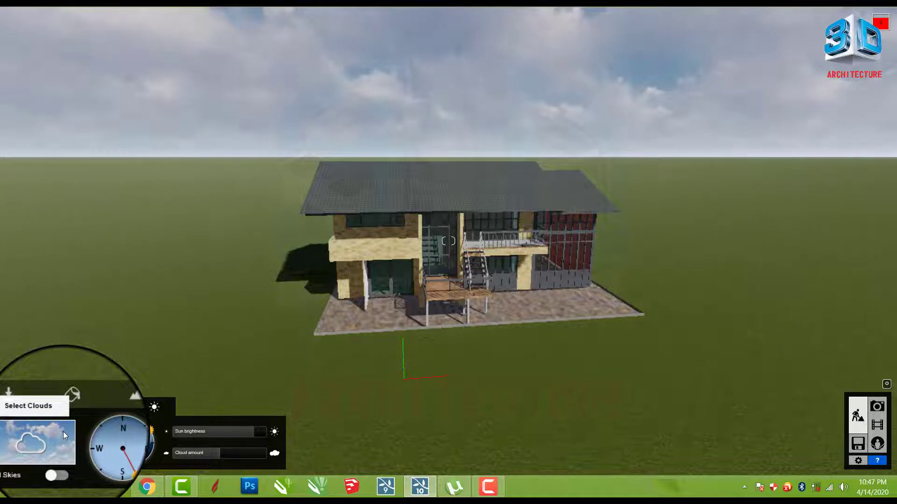
left_click(219, 455, "shift")
mouse_move(219, 455)
left_mouse_down("shift")
mouse_move(238, 455)
mouse_move(213, 456)
left_mouse_up("shift")
right_click(312, 252)
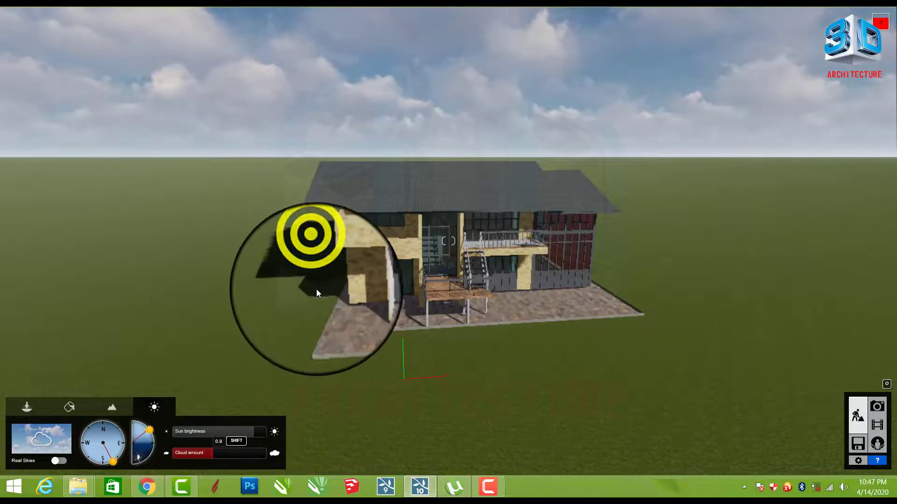
right_click_drag(317, 296, 288, 354)
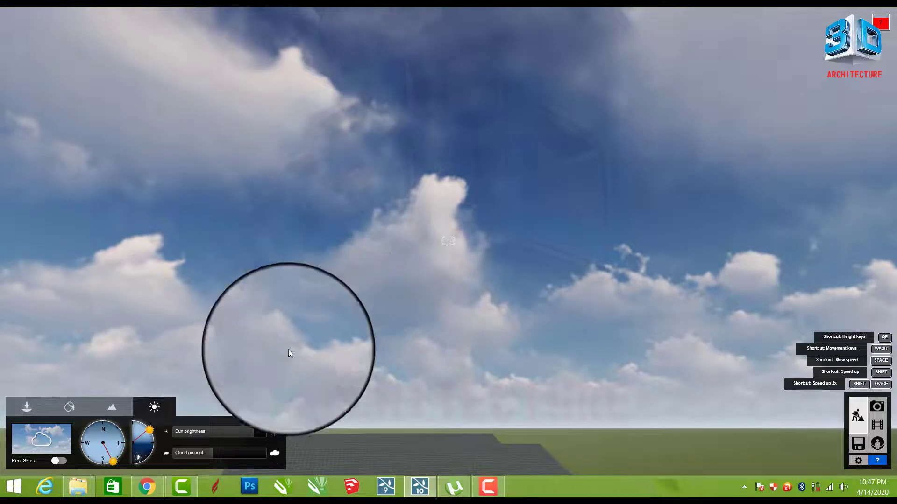
Reduce the cloud amount to nearly zero and place the sun in the southwest, just above the horizon.
left_click(223, 457, "shift")
left_click_drag(223, 456, 181, 452, "shift")
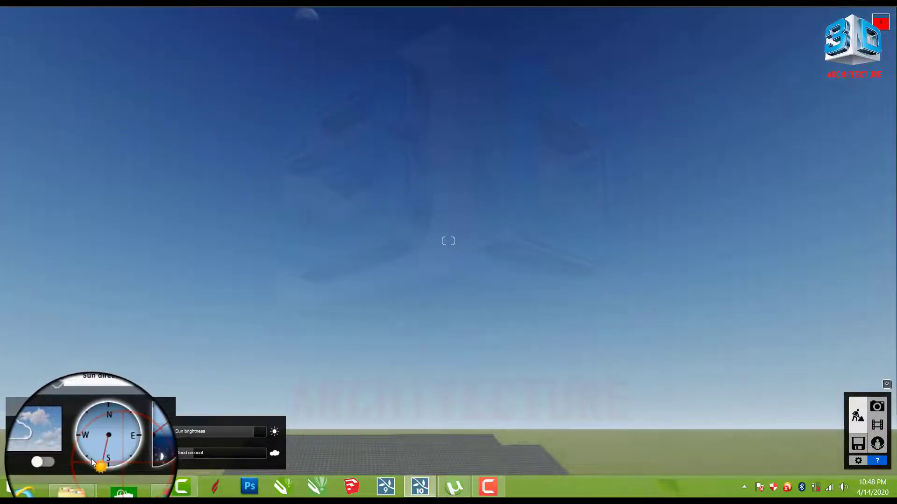
left_click_drag(150, 433, 150, 458)
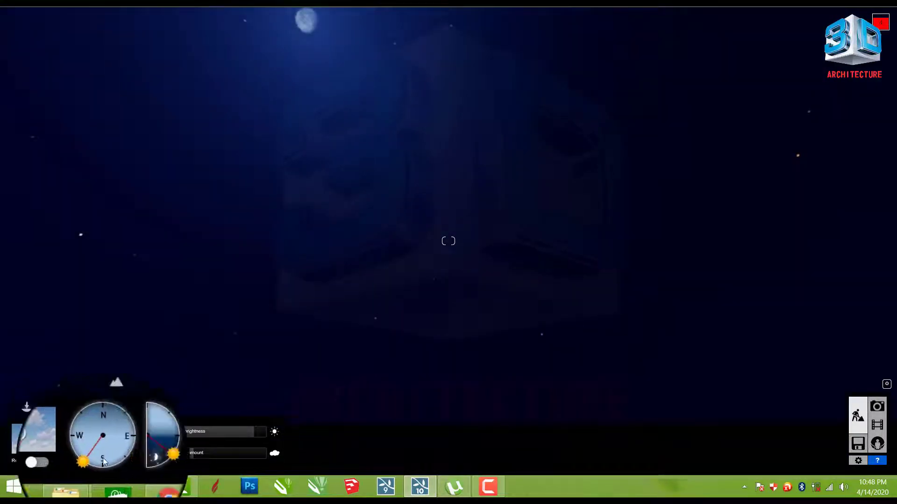
left_click_drag(158, 444, 158, 434)
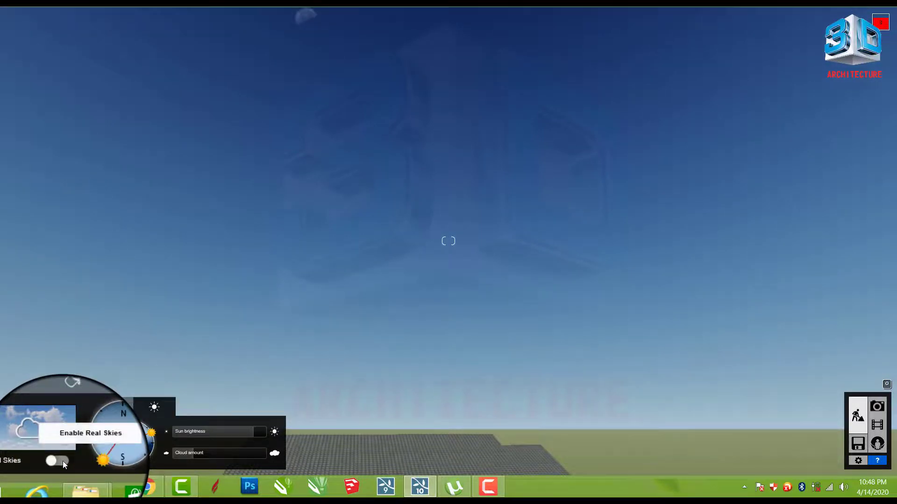
Enable Real Skies and try different sky brightness levels, leaving it at 1.0.
left_click(62, 461)
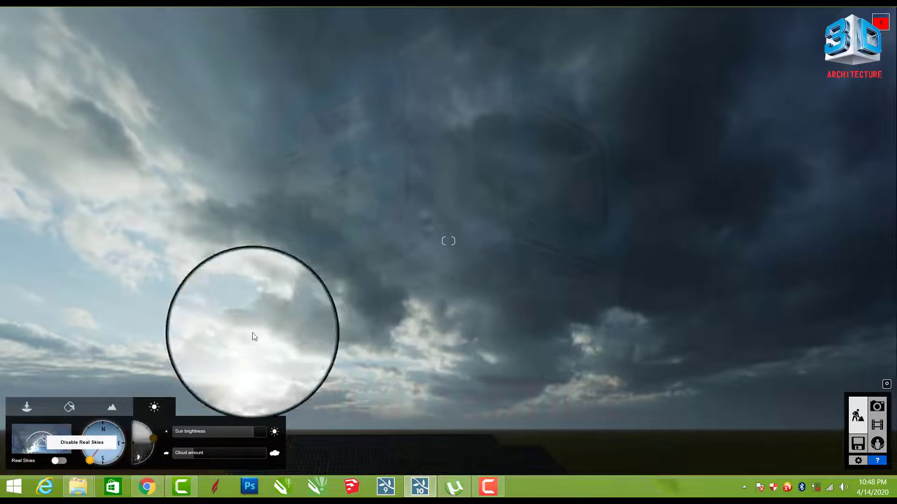
left_click(63, 460)
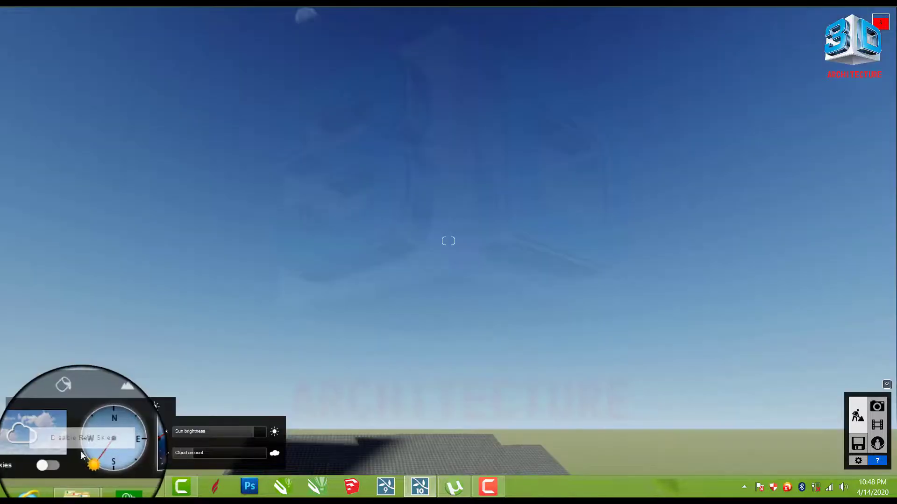
left_click(63, 461)
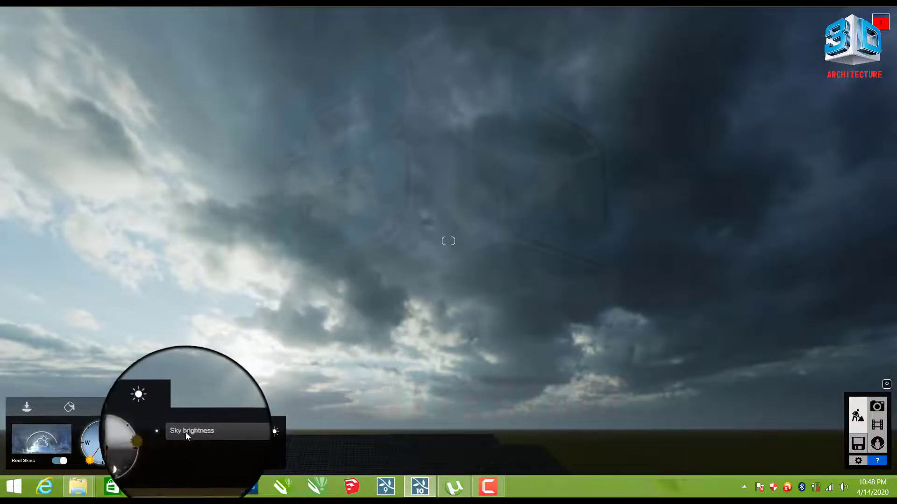
left_click(263, 435)
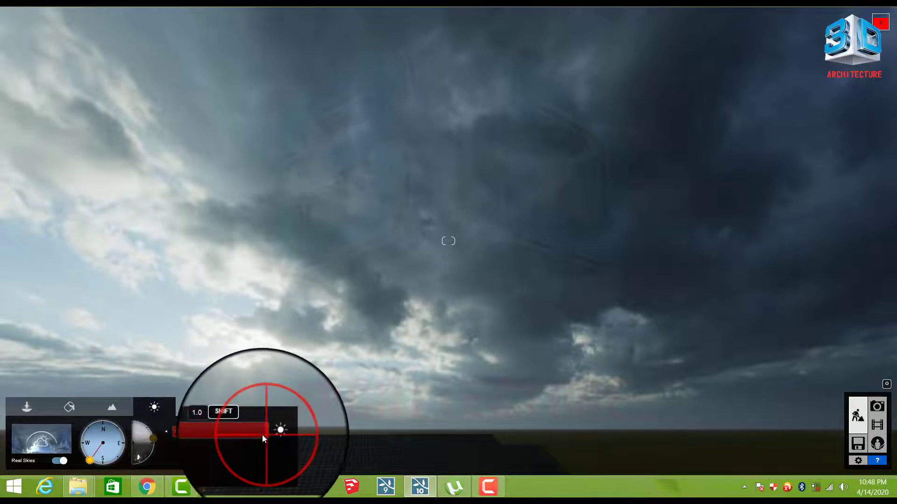
left_click_drag(262, 434, 192, 434)
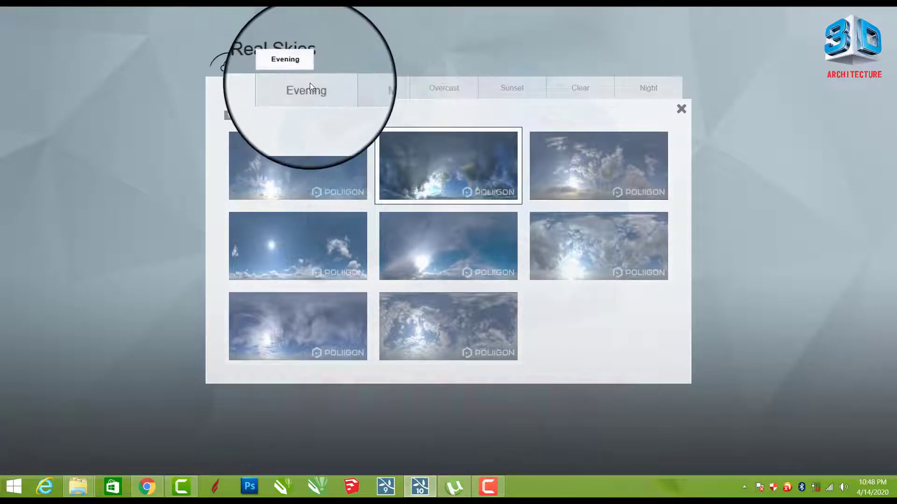
Look at the Evening Real Skies and close the library, keeping the current cloudy sky.
left_click(307, 91)
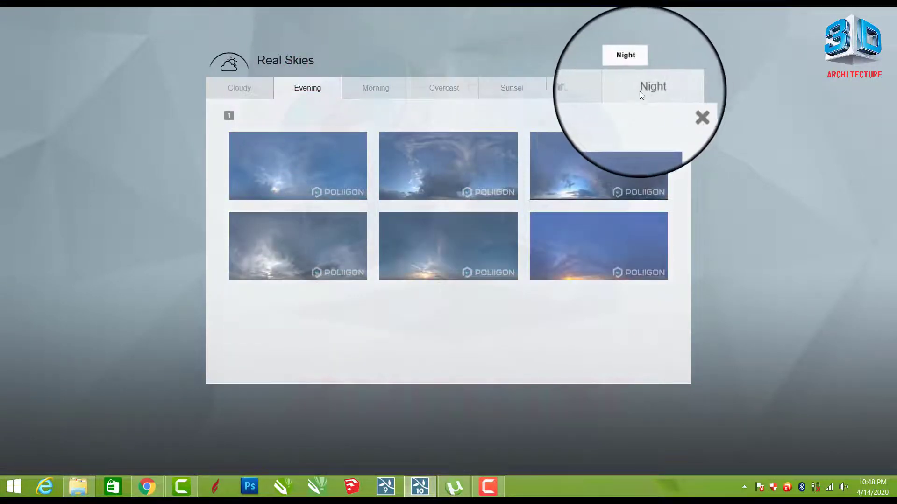
left_click(682, 109)
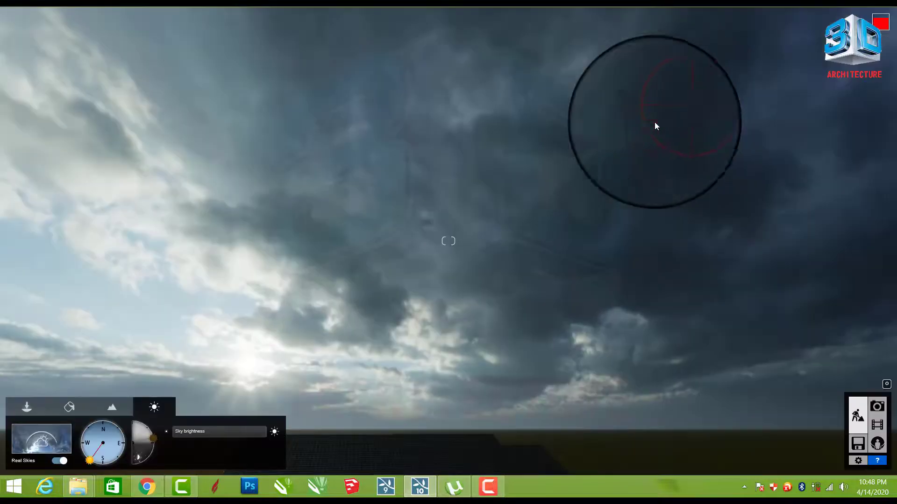
Turn the sun direction toward the northeast with the whole house in view and disable Real Skies.
right_click_drag(312, 408, 335, 361)
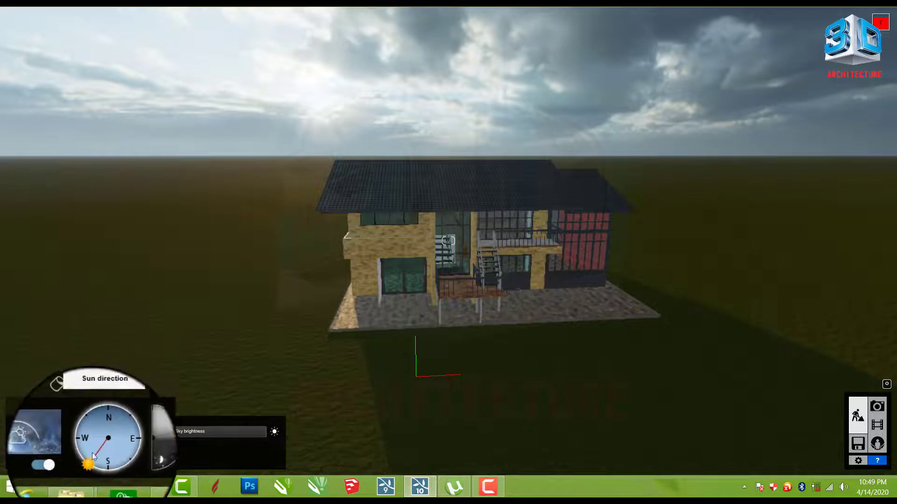
mouse_move(94, 457)
left_mouse_down()
mouse_move(111, 463)
mouse_move(117, 434)
left_mouse_up()
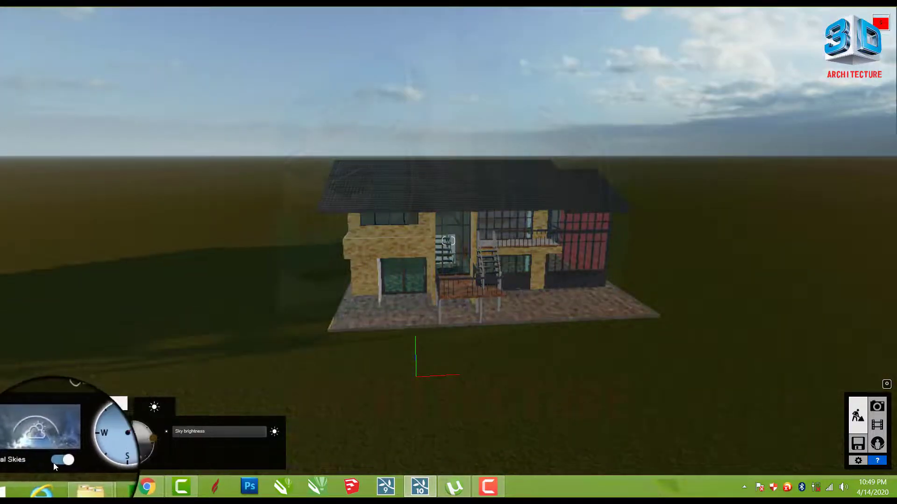
left_click(54, 463)
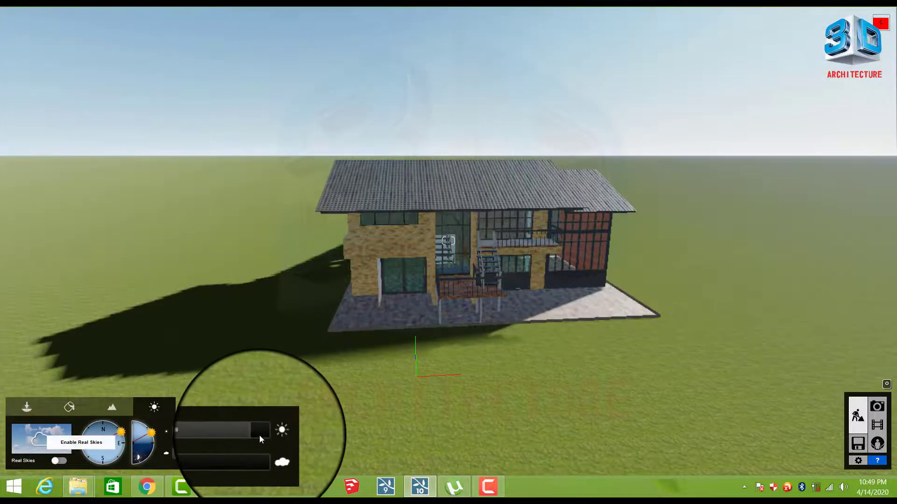
Place the sun slightly east of north, just above the horizon, and set the sun brightness to 1.0.
left_click_drag(257, 436, 171, 441)
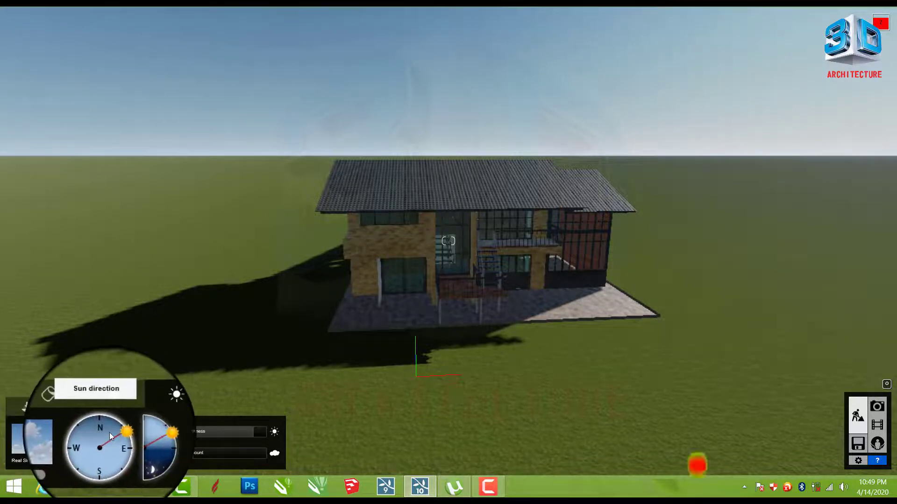
left_click_drag(118, 433, 131, 465)
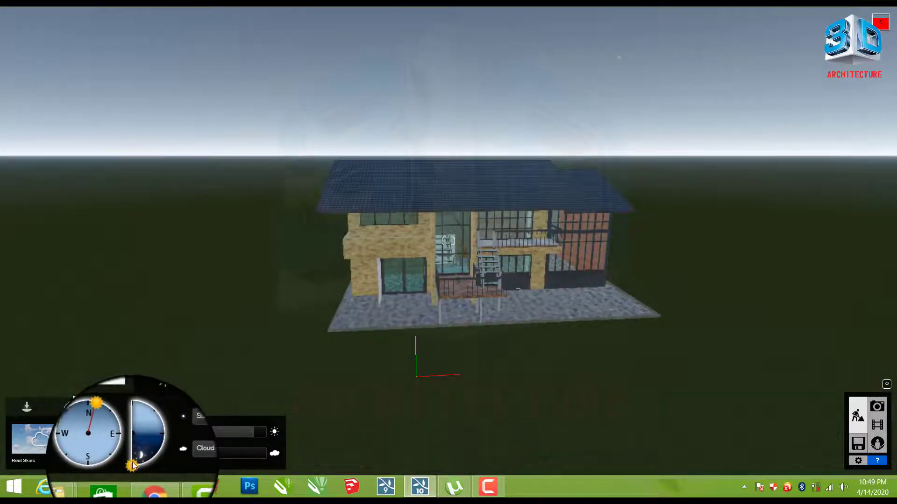
left_click_drag(132, 465, 156, 438)
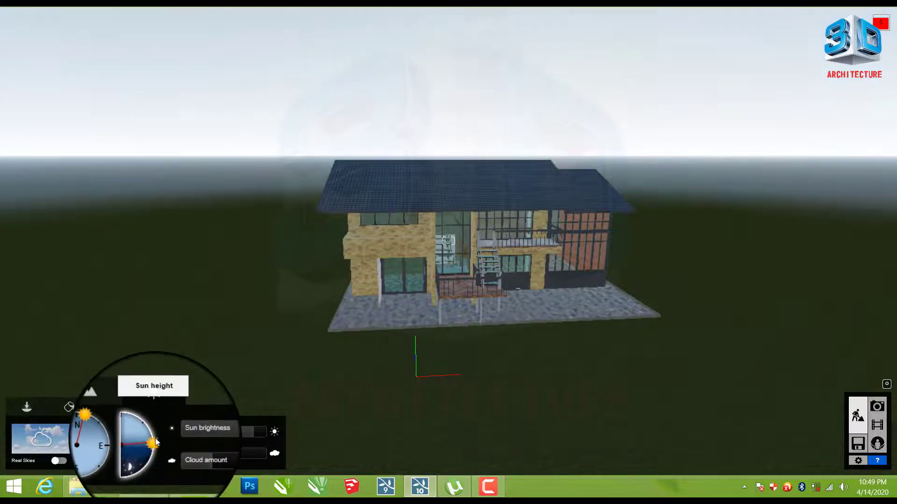
left_click_drag(254, 432, 268, 433)
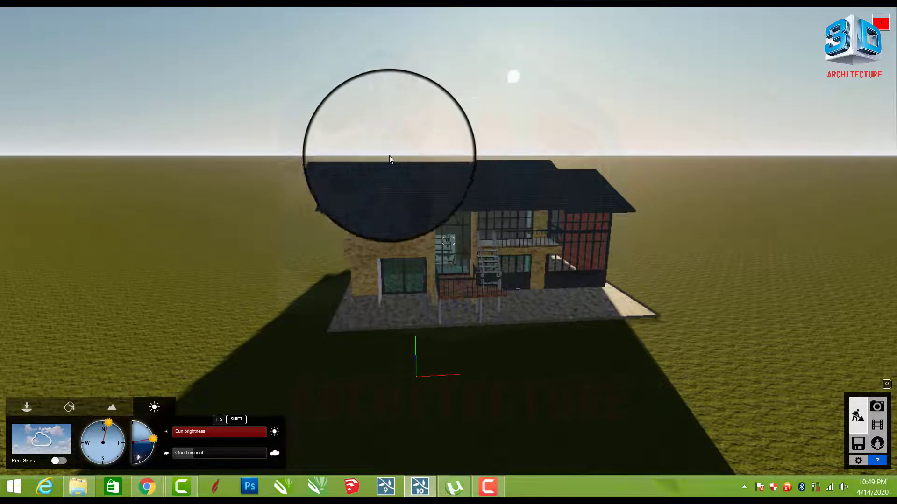
Try a cloud amount of 1.4 and reduce it to a little over a third of its range.
left_click(194, 455)
left_click_drag(206, 457, 240, 456)
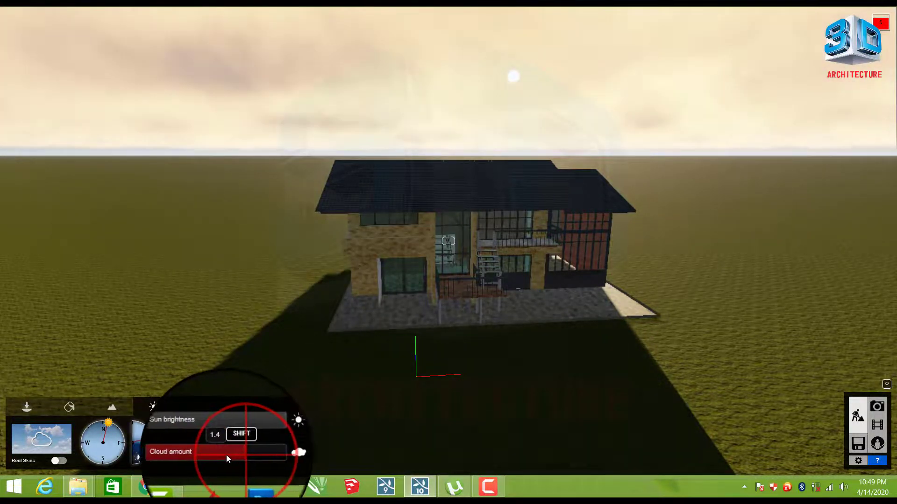
left_click_drag(216, 455, 208, 454)
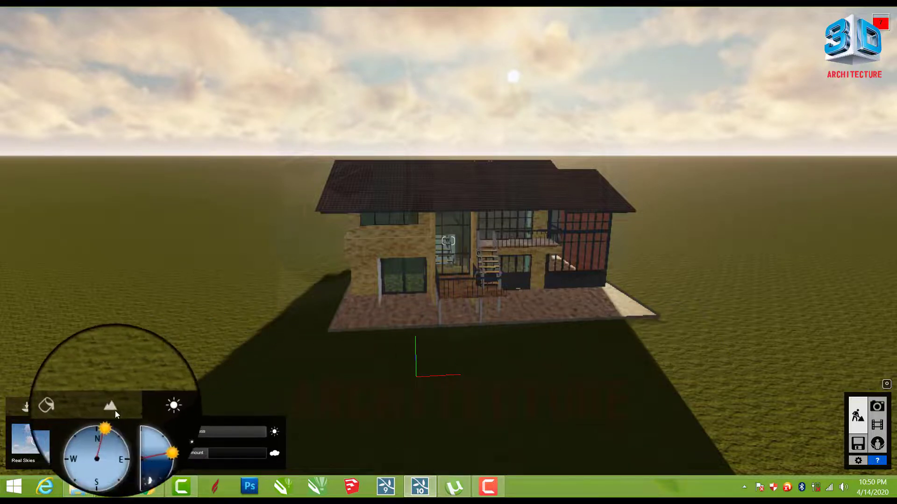
Look through the Objects, Materials and Landscape modes and return to the Weather settings.
left_click(29, 406)
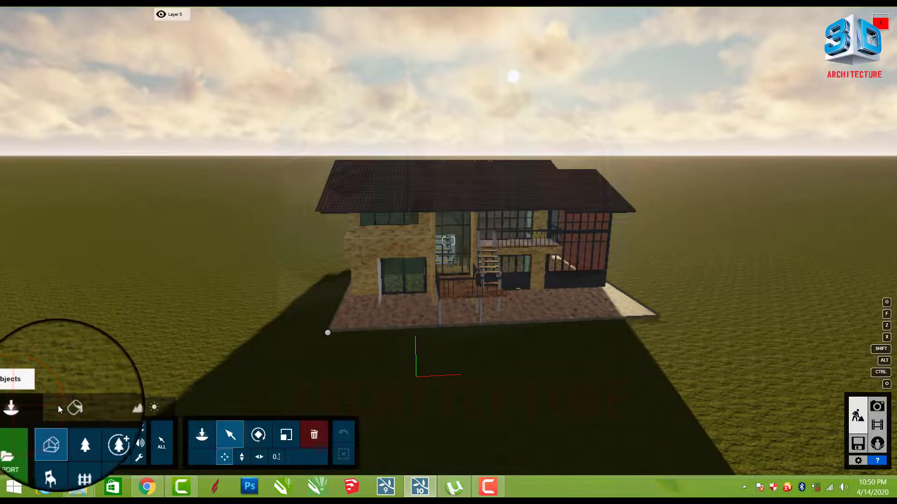
left_click(67, 408)
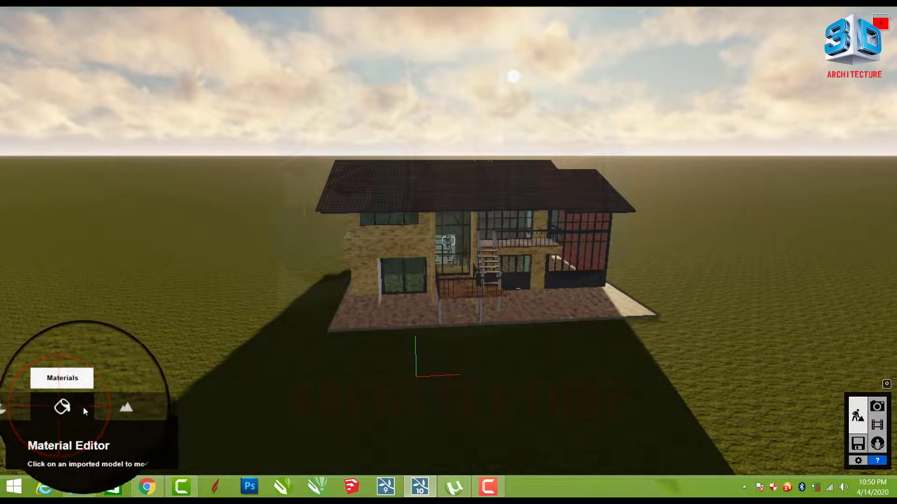
left_click(108, 411)
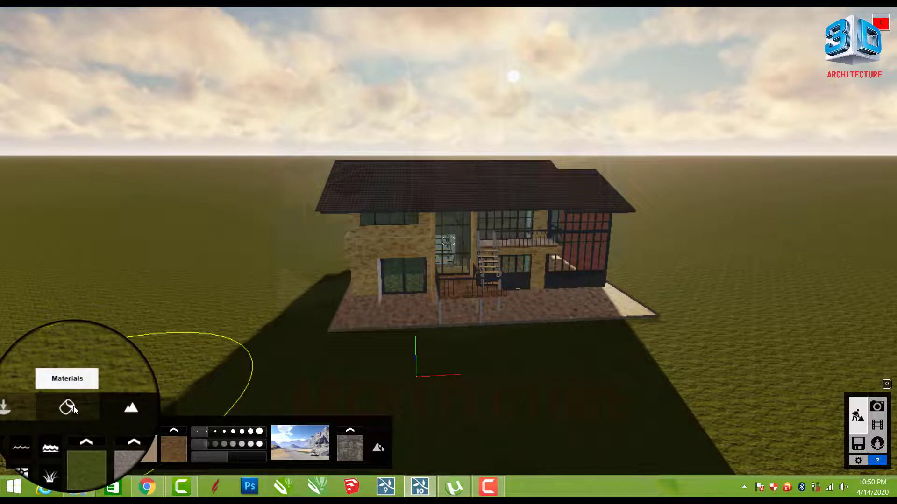
left_click(26, 407)
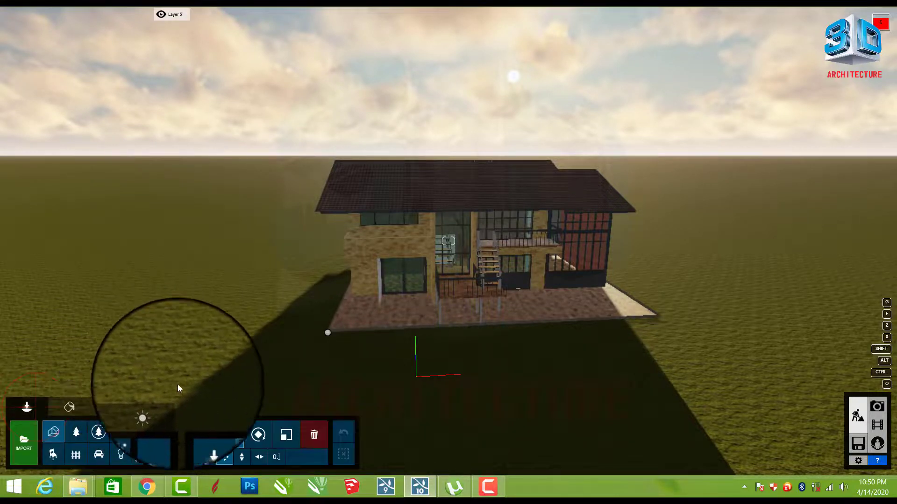
left_click(143, 418)
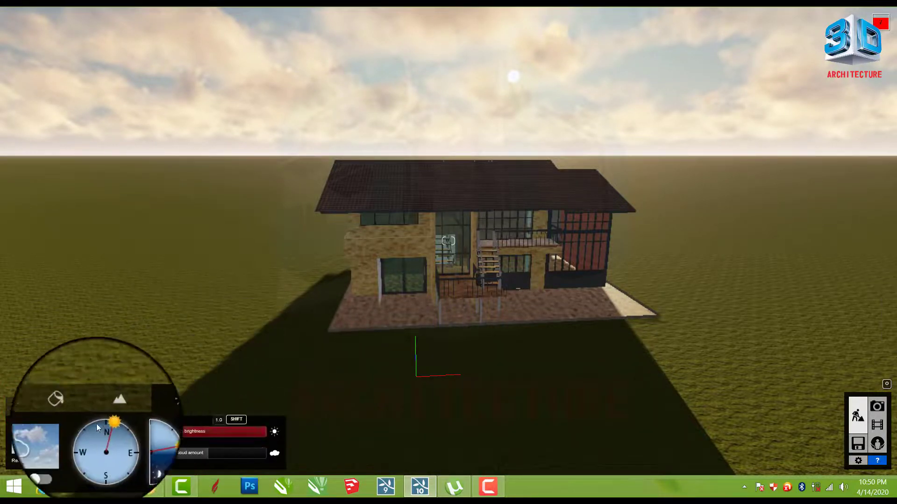